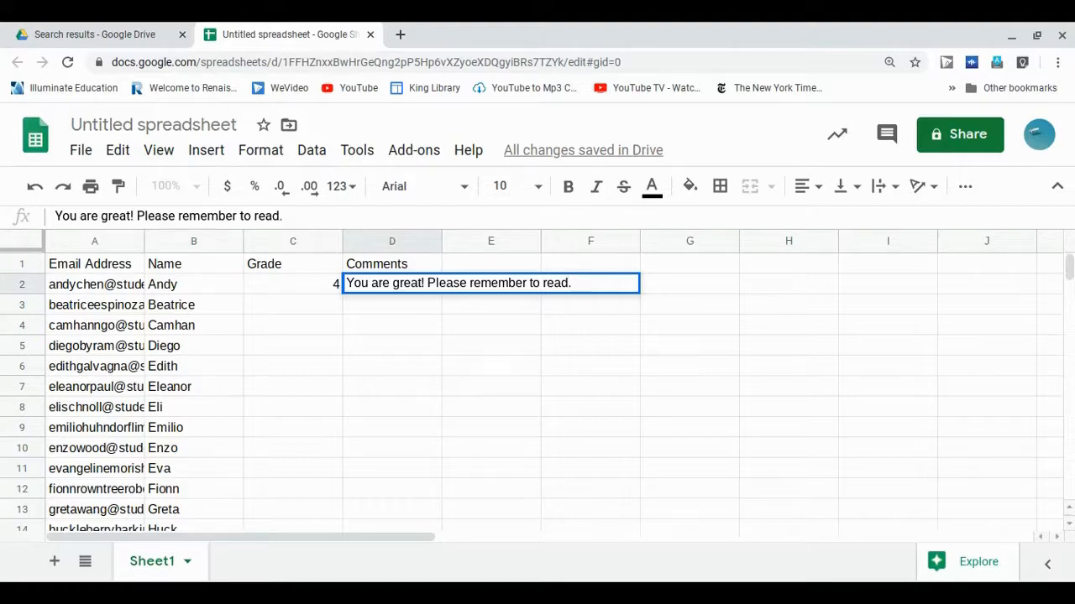
Complete the comment in D2 by adding "Email me if you want!" after "Please remember to read."
{"action": "type", "text": "mail me i"}
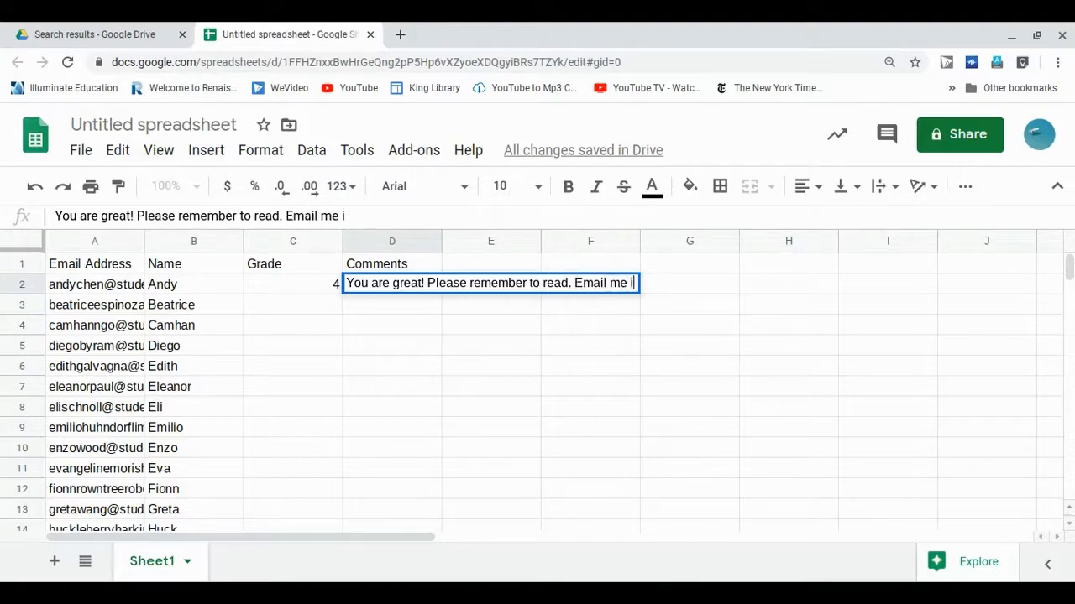
{"action": "type", "text": "f you want!"}
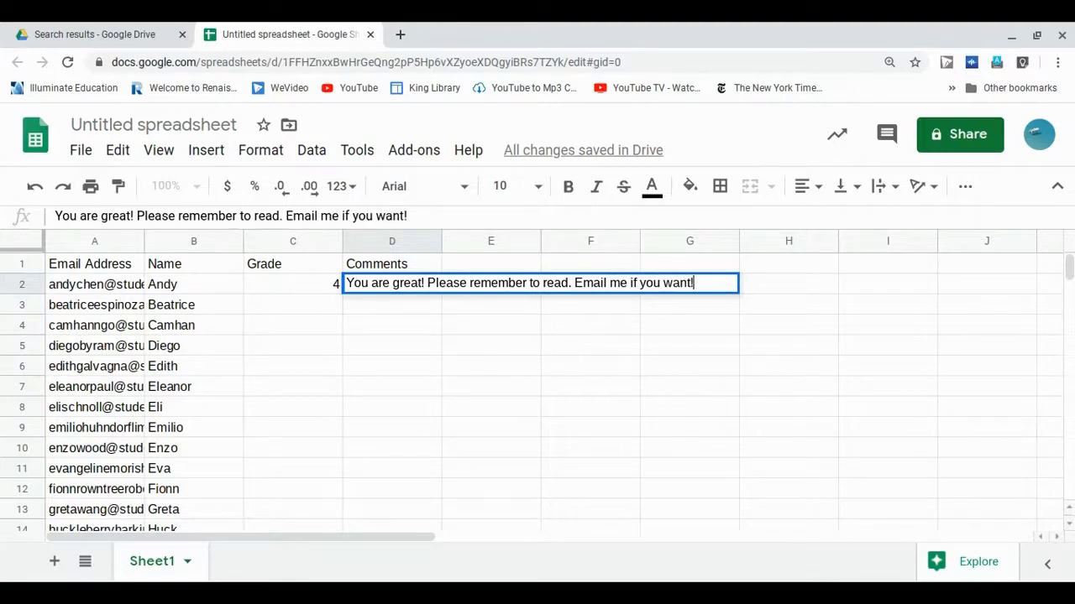
{"action": "key", "text": "Return"}
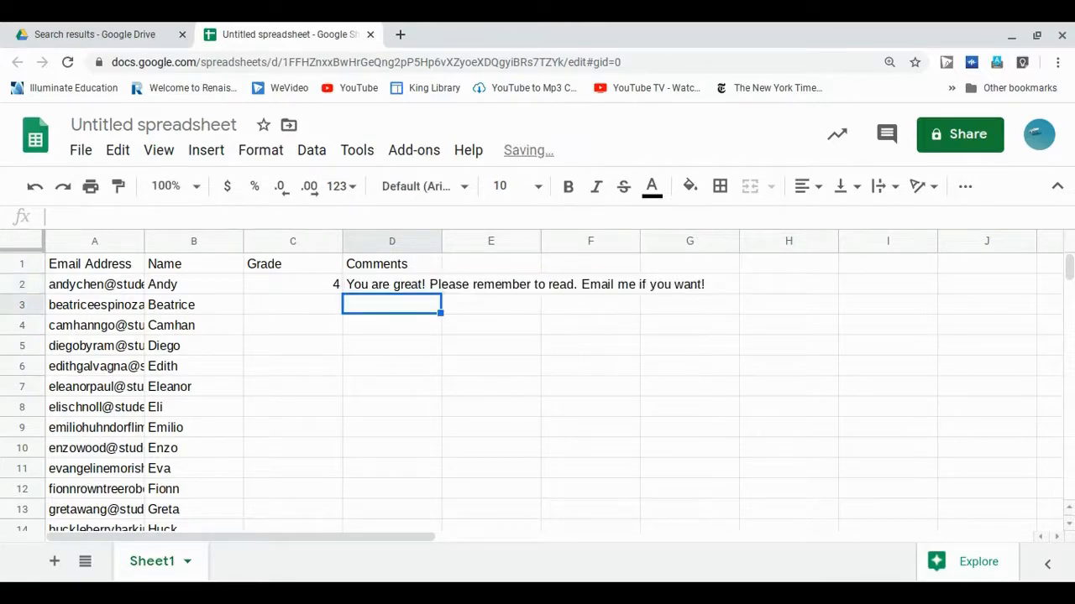
Copy the grade and comment from C2:D2 into C3:D26 for all the remaining students
{"action": "left_click", "coordinate": [391, 285]}
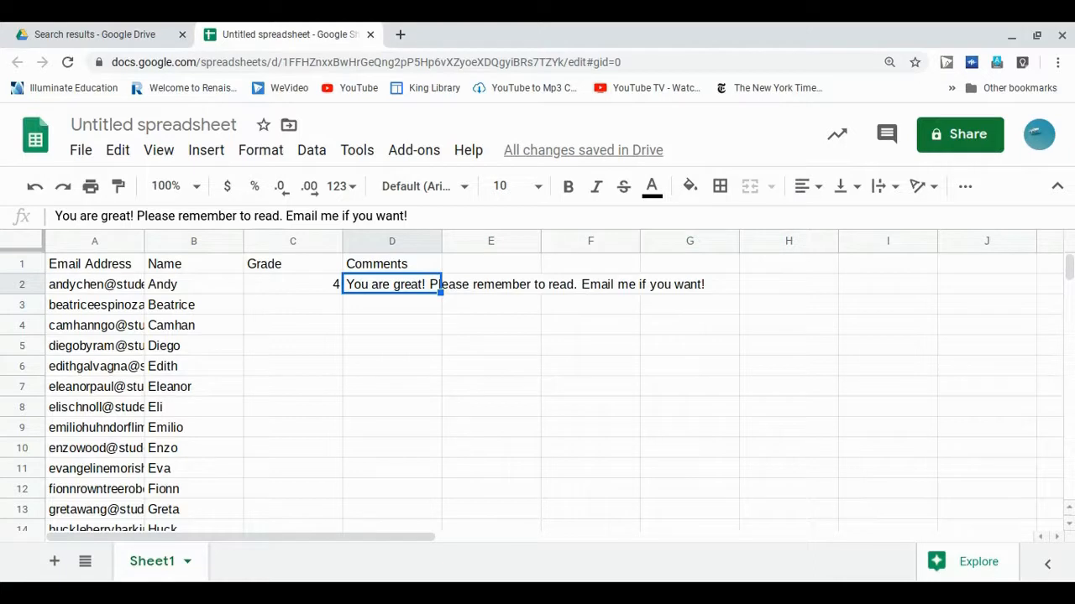
{"action": "key", "text": "Left"}
{"action": "key", "text": "shift+Right"}
{"action": "key", "text": "ctrl+c"}
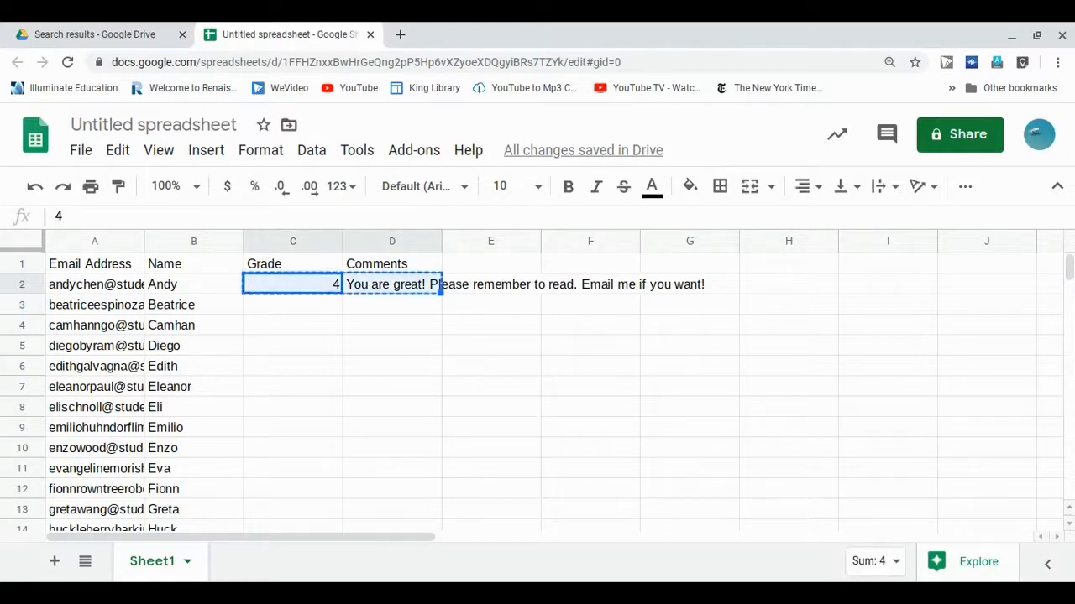
{"action": "key", "text": "Down"}
{"action": "key", "text": "shift+Right"}
{"action": "key", "text": "shift+Down"}
{"action": "key", "text": "shift+Down"}
{"action": "key", "text": "shift+Down"}
{"action": "key", "text": "shift+Down"}
{"action": "key", "text": "shift+Down"}
{"action": "key", "text": "shift+Down"}
{"action": "key", "text": "shift+Down"}
{"action": "key", "text": "shift+Down"}
{"action": "key", "text": "shift+Down"}
{"action": "key", "text": "shift+Down"}
{"action": "key", "text": "shift+Down"}
{"action": "key", "text": "shift+Down"}
{"action": "key", "text": "shift+Down"}
{"action": "key", "text": "shift+Down"}
{"action": "key", "text": "shift+Down"}
{"action": "key", "text": "shift+Down"}
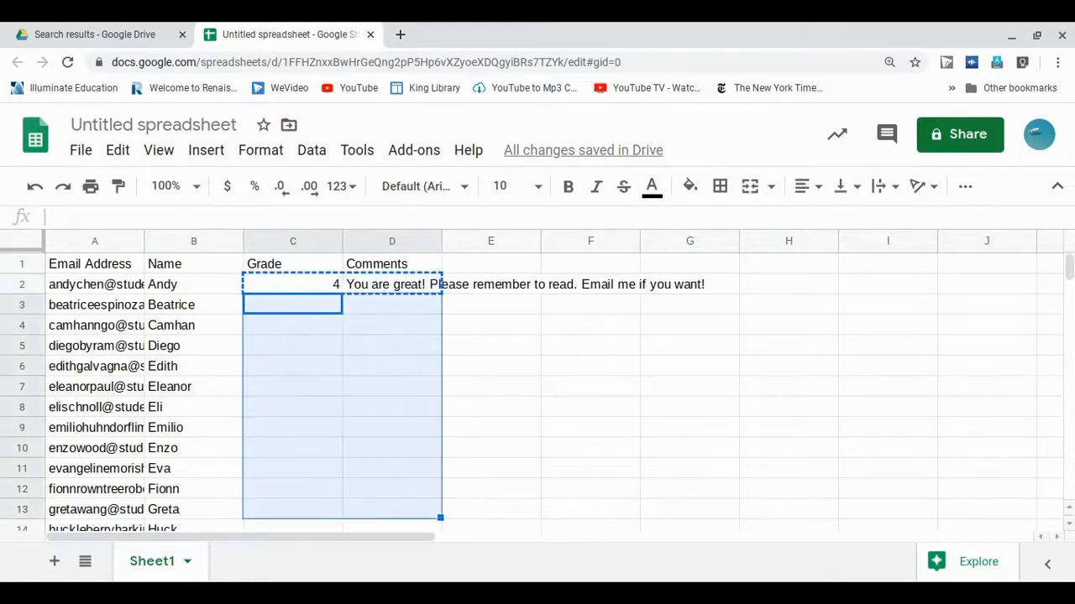
{"action": "key", "text": "shift+Down"}
{"action": "key", "text": "shift+Down"}
{"action": "key", "text": "shift+Down"}
{"action": "key", "text": "shift+Down"}
{"action": "key", "text": "shift+Down"}
{"action": "key", "text": "shift+Down"}
{"action": "key", "text": "shift+Down"}
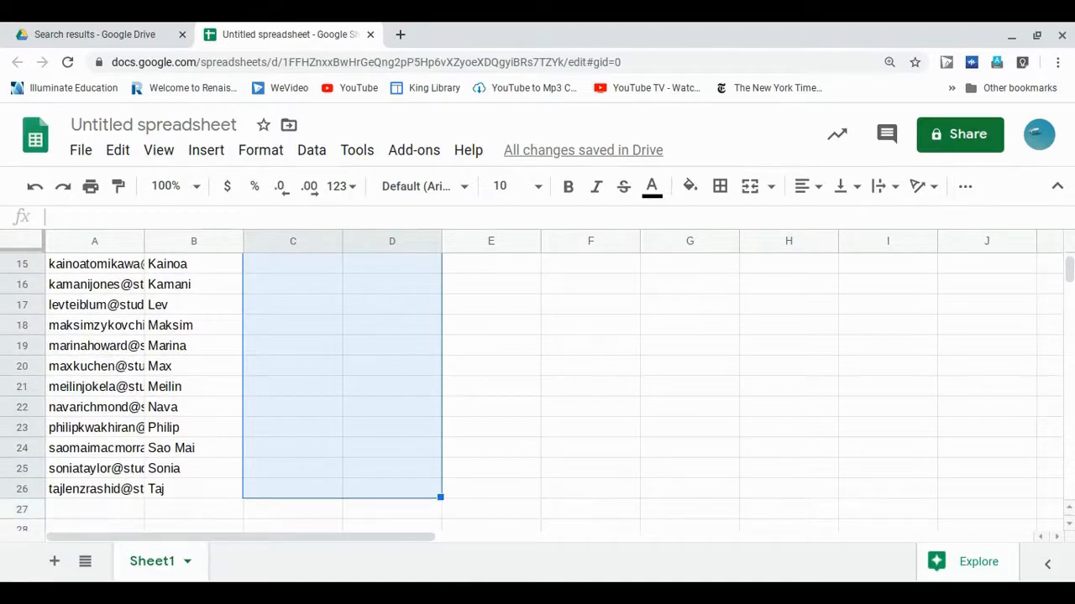
{"action": "key", "text": "ctrl+v"}
{"action": "key", "text": "Up"}
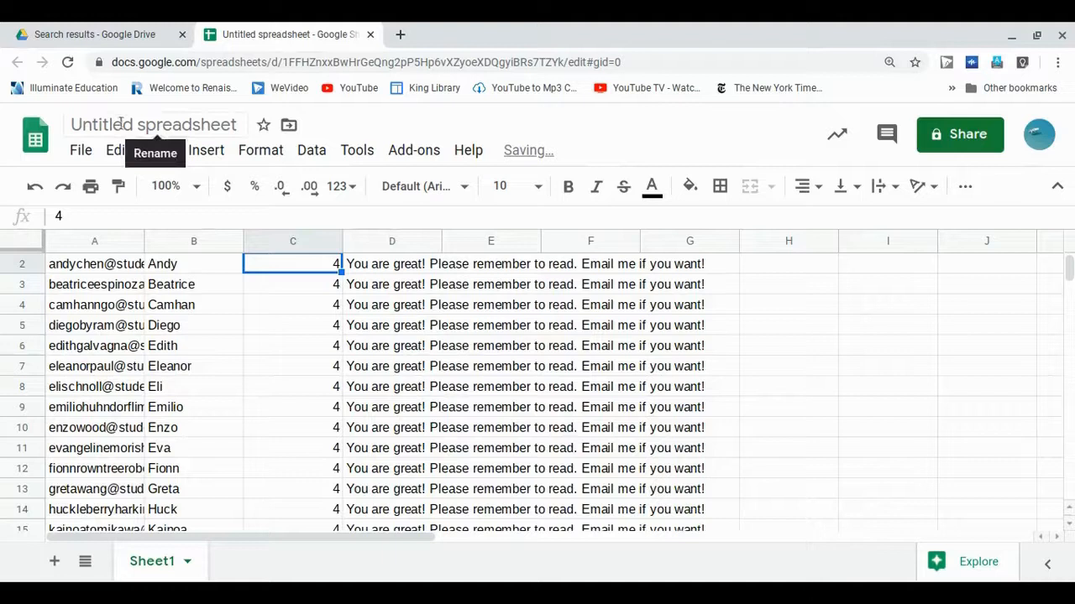
Rename the spreadsheet as "Greetings 3 21 20"
{"action": "left_click", "coordinate": [123, 124]}
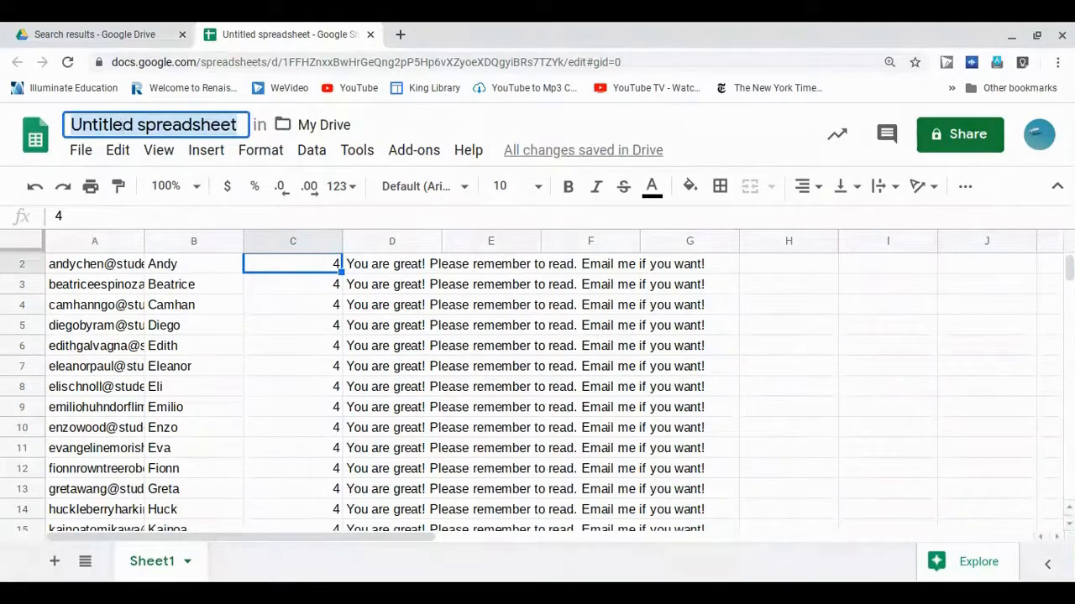
{"action": "type", "text": "Greetings "}
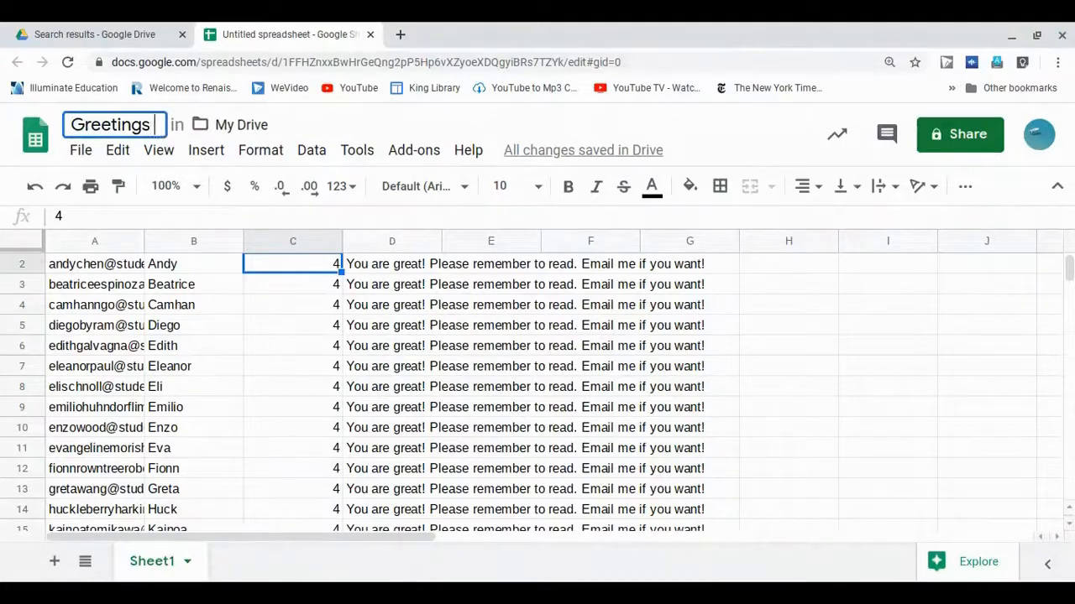
{"action": "type", "text": "3 20"}
{"action": "key", "text": "BackSpace"}
{"action": "type", "text": "1 20"}
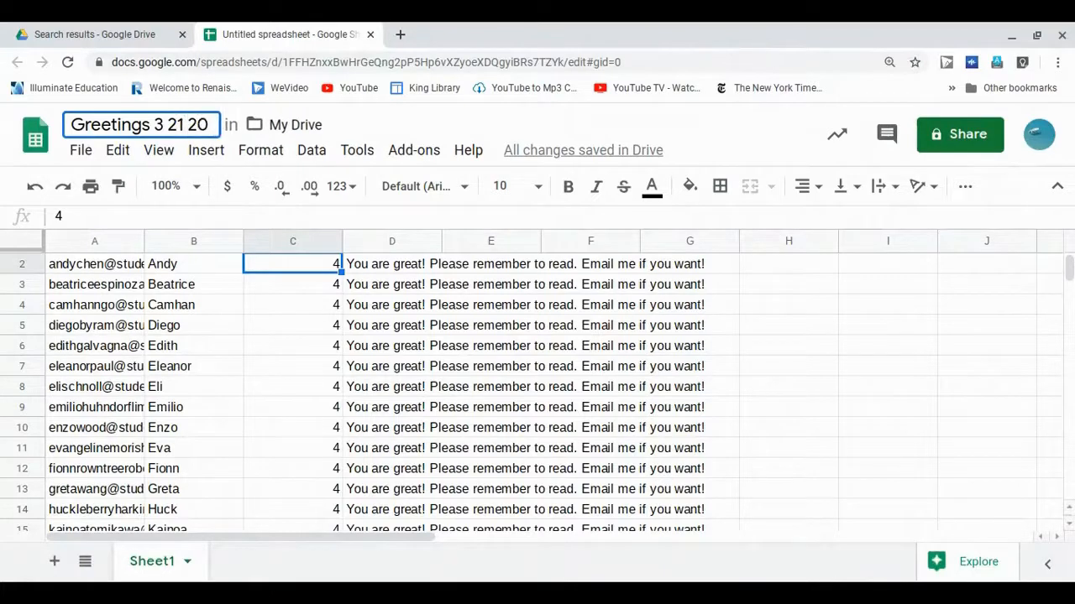
{"action": "key", "text": "Return"}
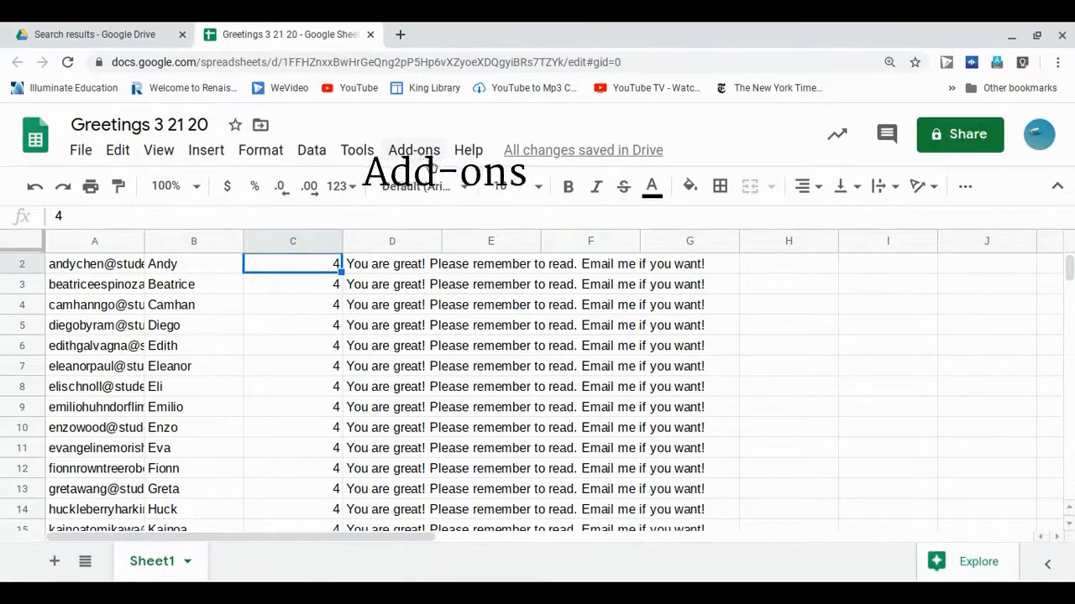
Launch the Form Mule email merge utility and choose Sheet1 as the merge source data
{"action": "left_click", "coordinate": [426, 157]}
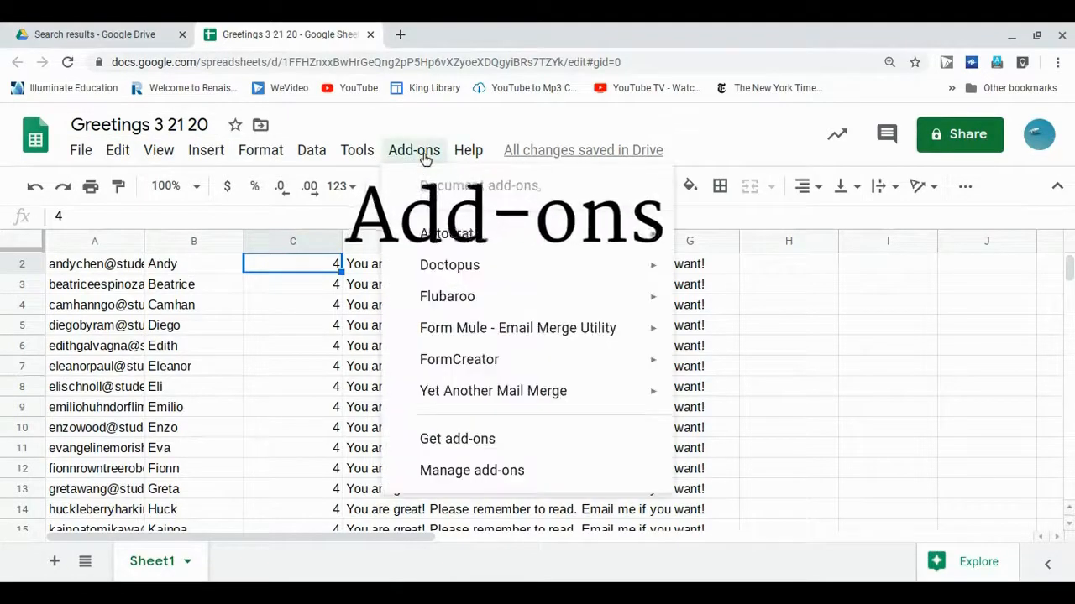
{"action": "mouse_move", "coordinate": [462, 342]}
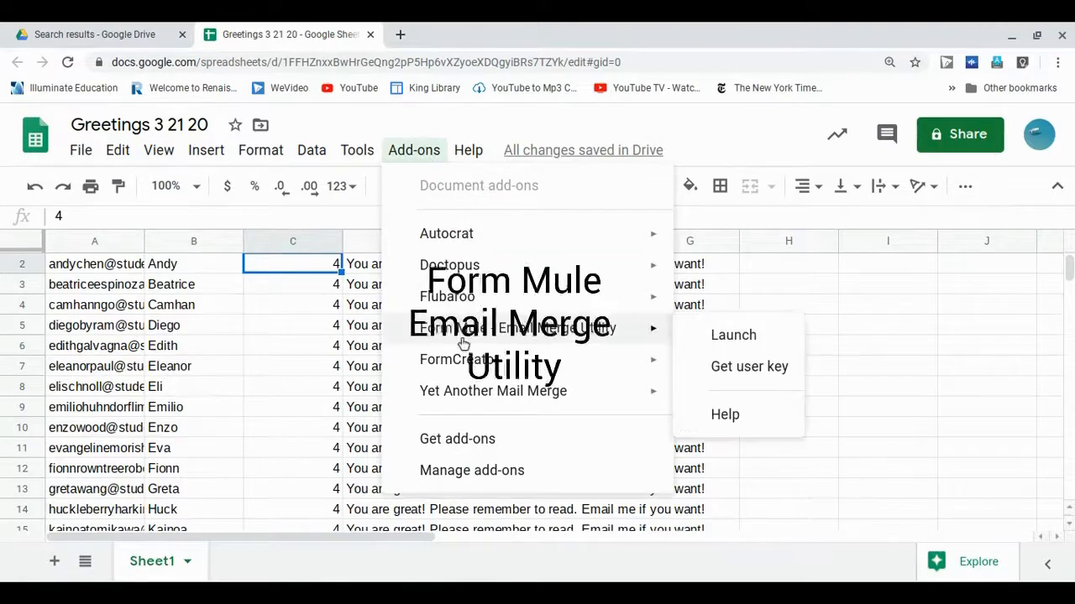
{"action": "left_click", "coordinate": [713, 335]}
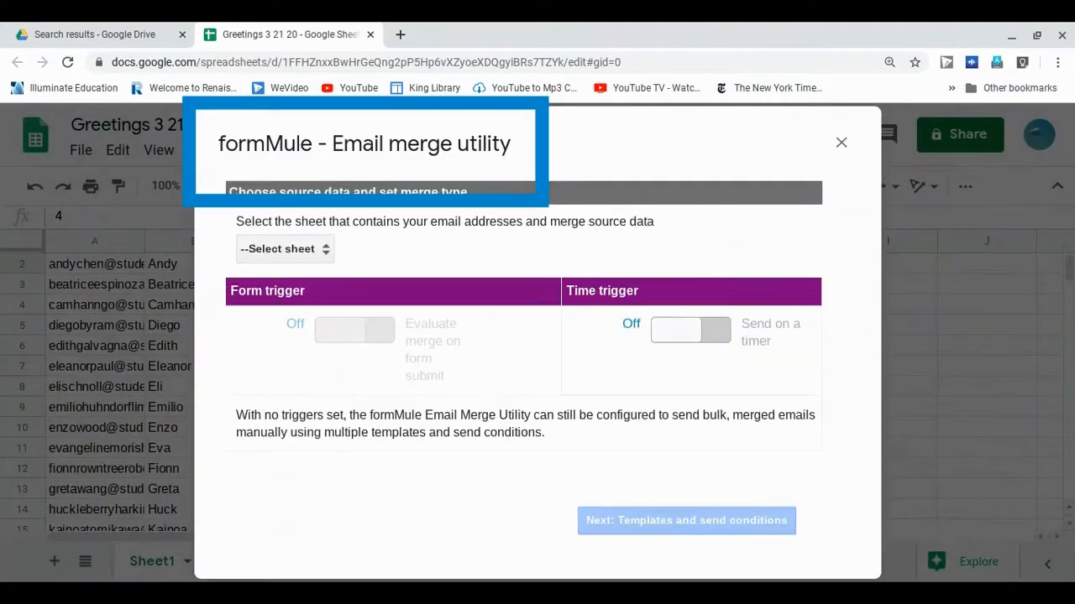
{"action": "left_click", "coordinate": [317, 271]}
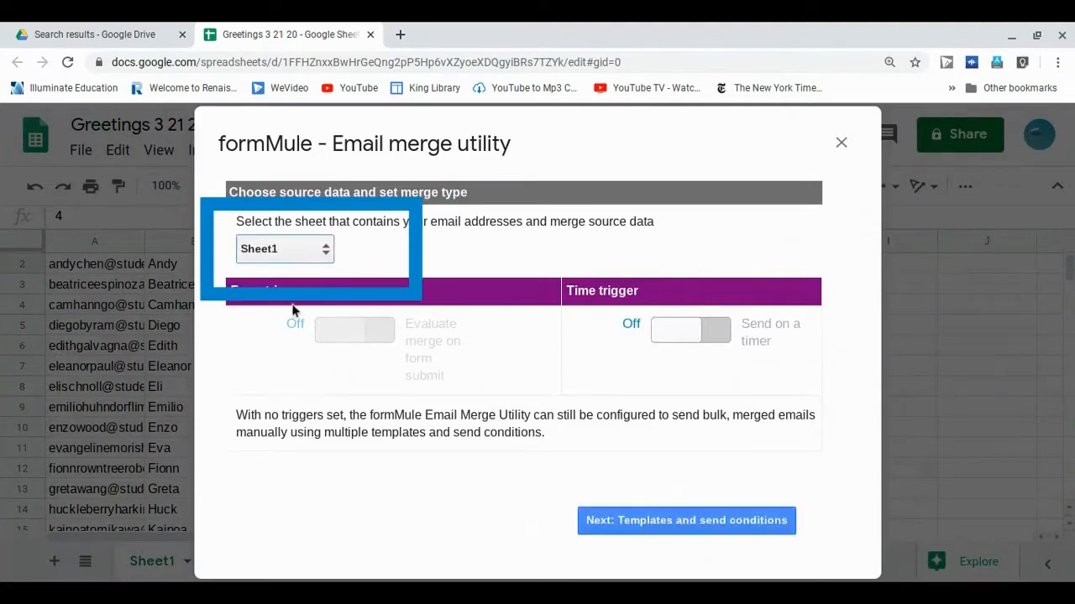
Save the settings for one email template, Template 1, sent for all rows, and proceed to editing it
{"action": "left_click", "coordinate": [671, 524]}
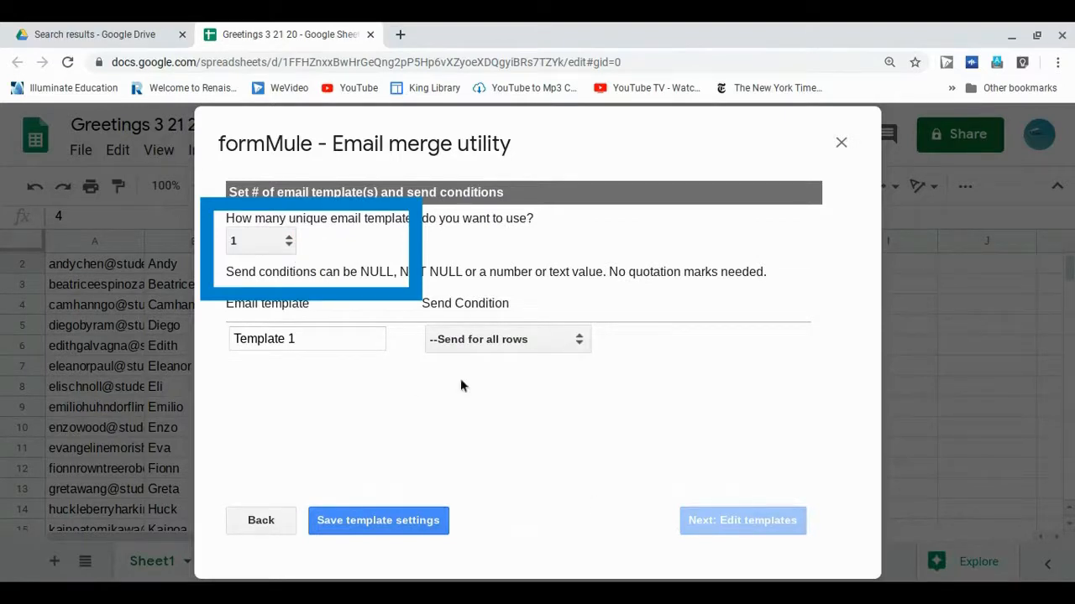
{"action": "left_click", "coordinate": [389, 518]}
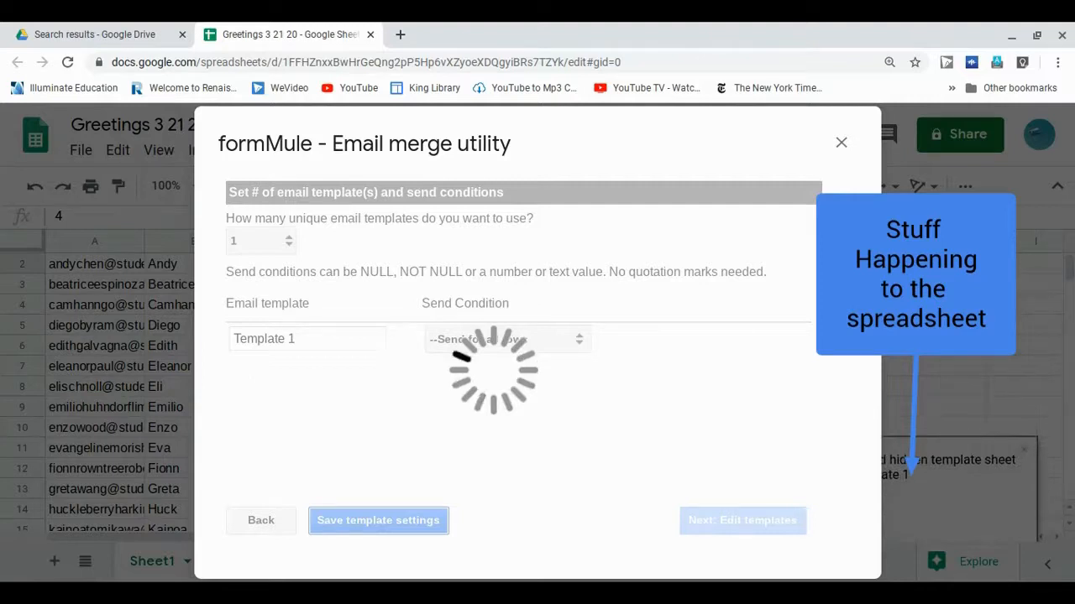
{"action": "left_click", "coordinate": [732, 519]}
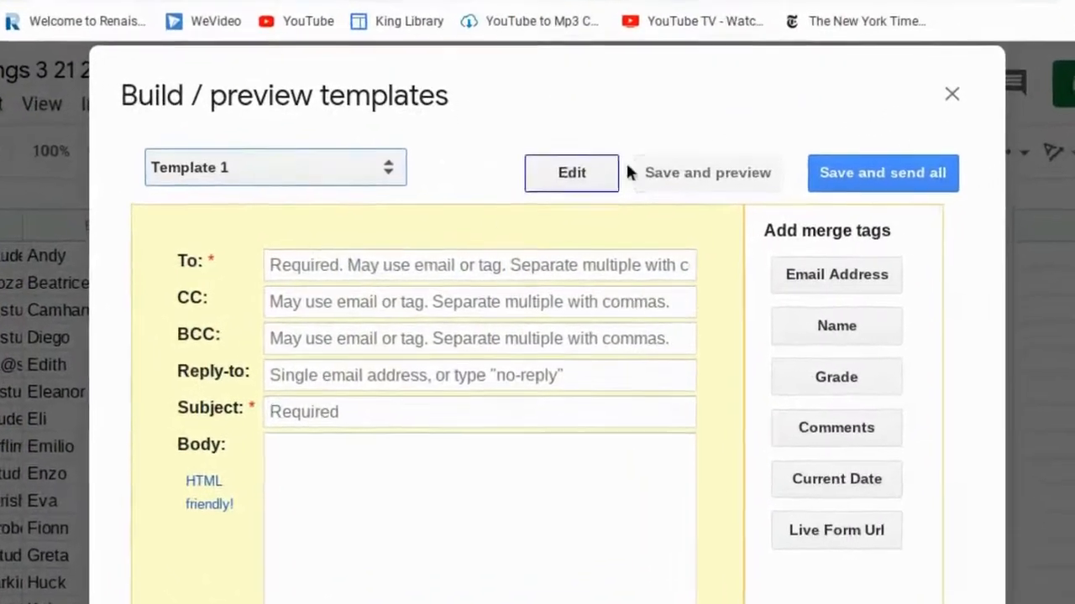
Address the template to the Email Address merge tag and set the subject to "A Friendly Greeting!"
{"action": "left_click", "coordinate": [498, 260]}
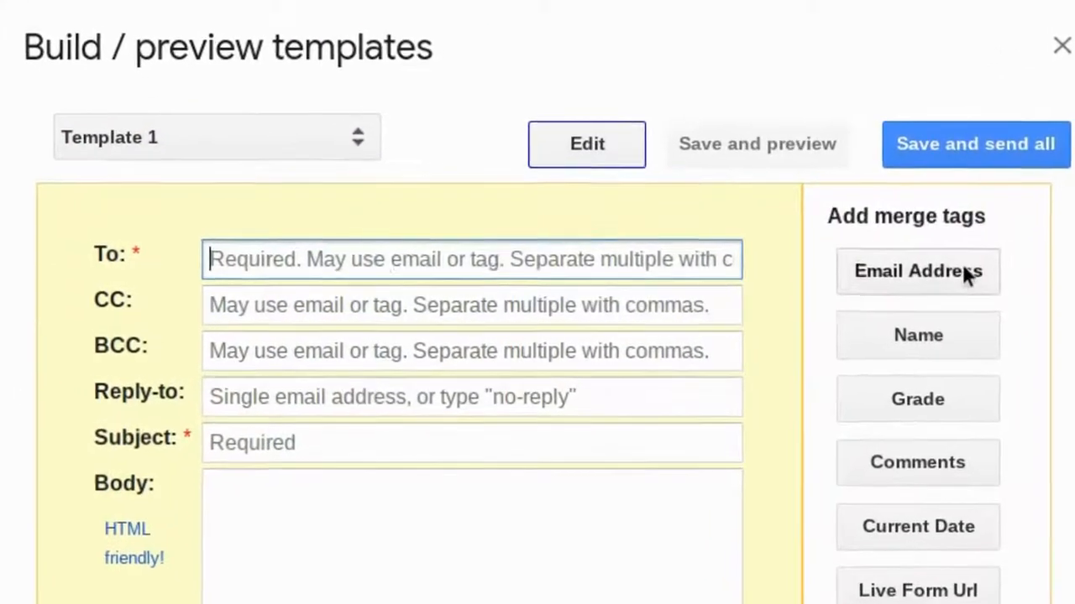
{"action": "left_click", "coordinate": [932, 272]}
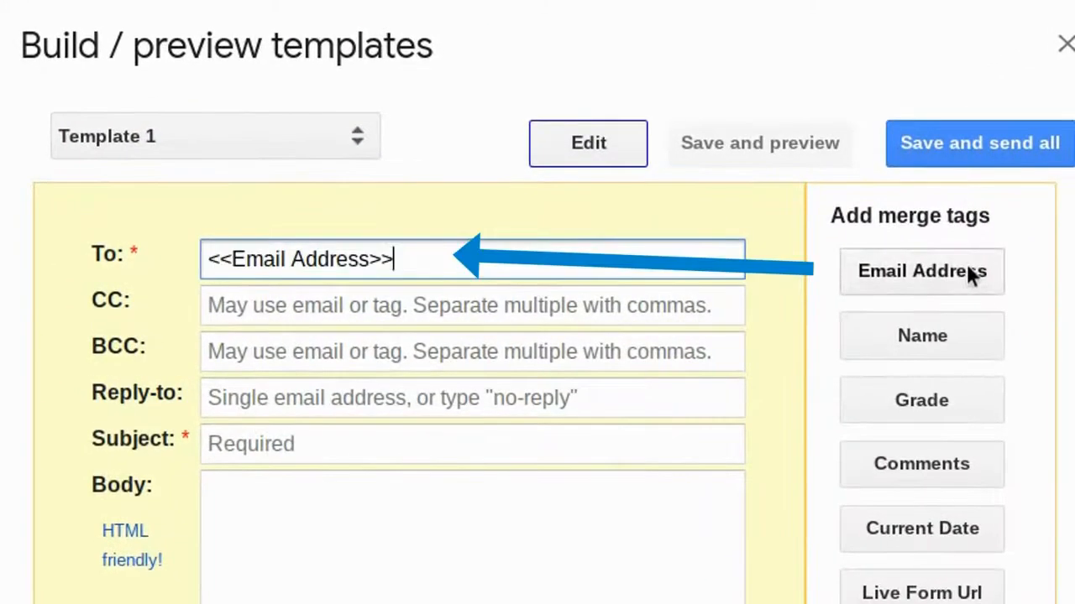
{"action": "left_click", "coordinate": [266, 449]}
{"action": "type", "text": "A "}
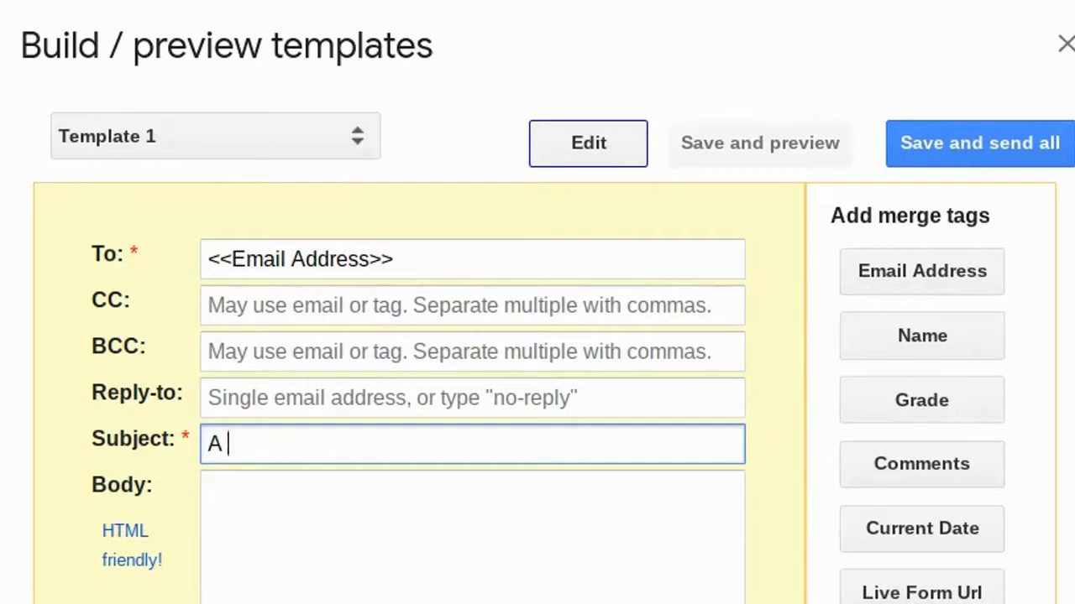
{"action": "type", "text": "G"}
{"action": "key", "text": "BackSpace"}
{"action": "type", "text": "Friendly Greeting!"}
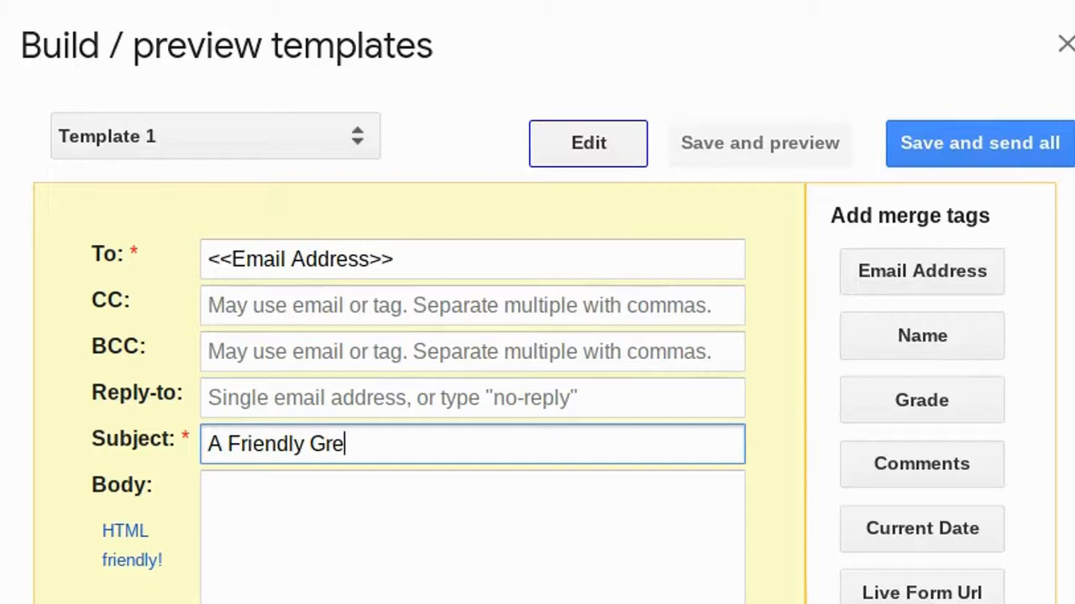
Start the email body with the line "Howdy <<Name>>!", using the Name merge tag without its label
{"action": "left_click", "coordinate": [261, 537]}
{"action": "type", "text": "Howdy"}
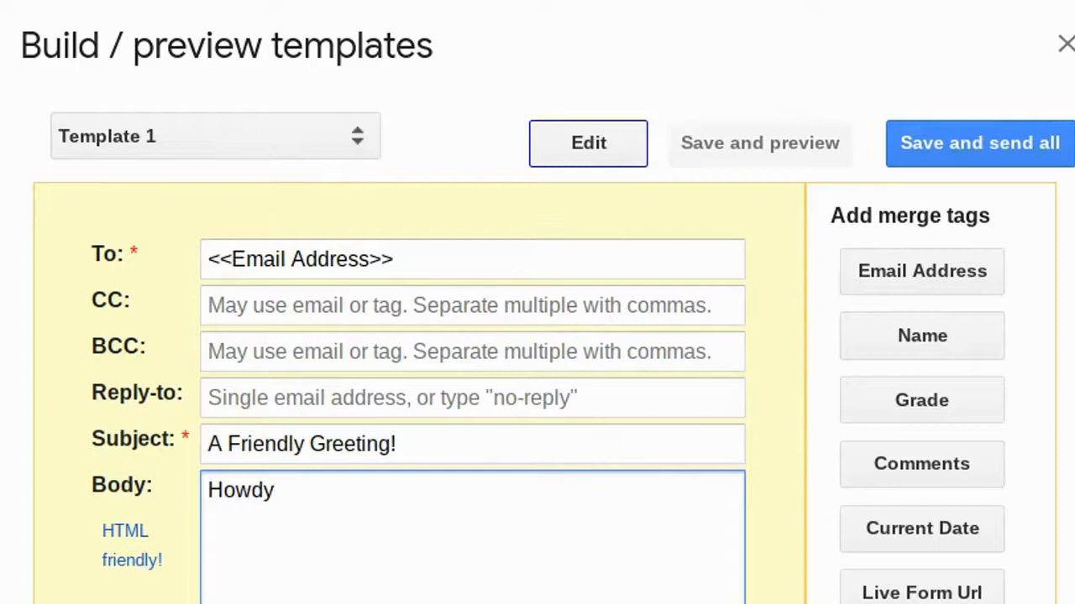
{"action": "left_click", "coordinate": [897, 356]}
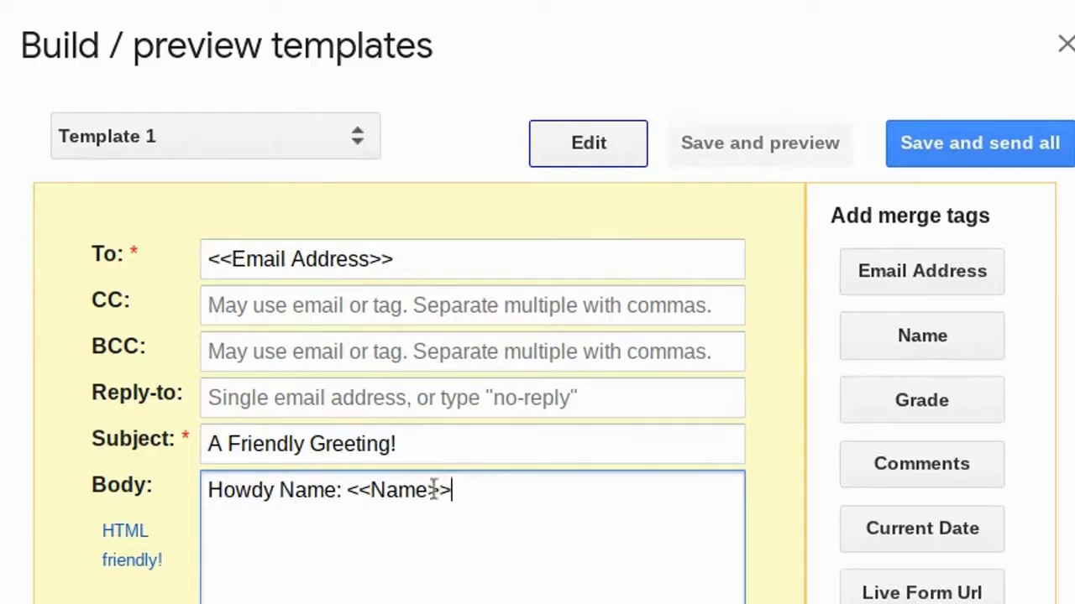
{"action": "left_click", "coordinate": [346, 491]}
{"action": "key", "text": "BackSpace"}
{"action": "key", "text": "BackSpace"}
{"action": "key", "text": "BackSpace"}
{"action": "key", "text": "BackSpace"}
{"action": "key", "text": "BackSpace"}
{"action": "key", "text": "BackSpace"}
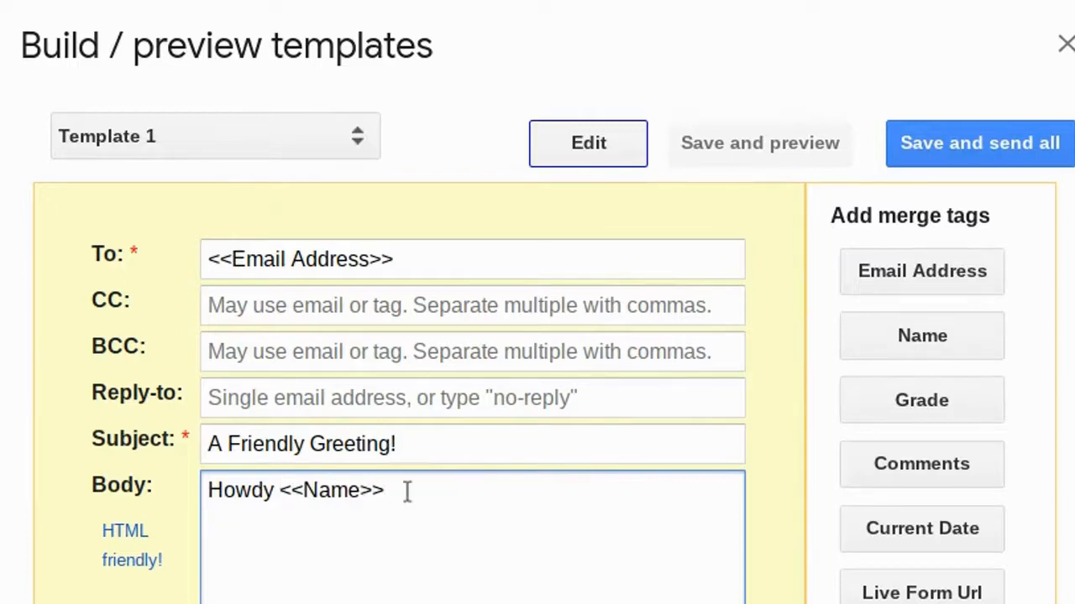
{"action": "left_click", "coordinate": [406, 495]}
{"action": "type", "text": "!"}
{"action": "key", "text": "Return"}
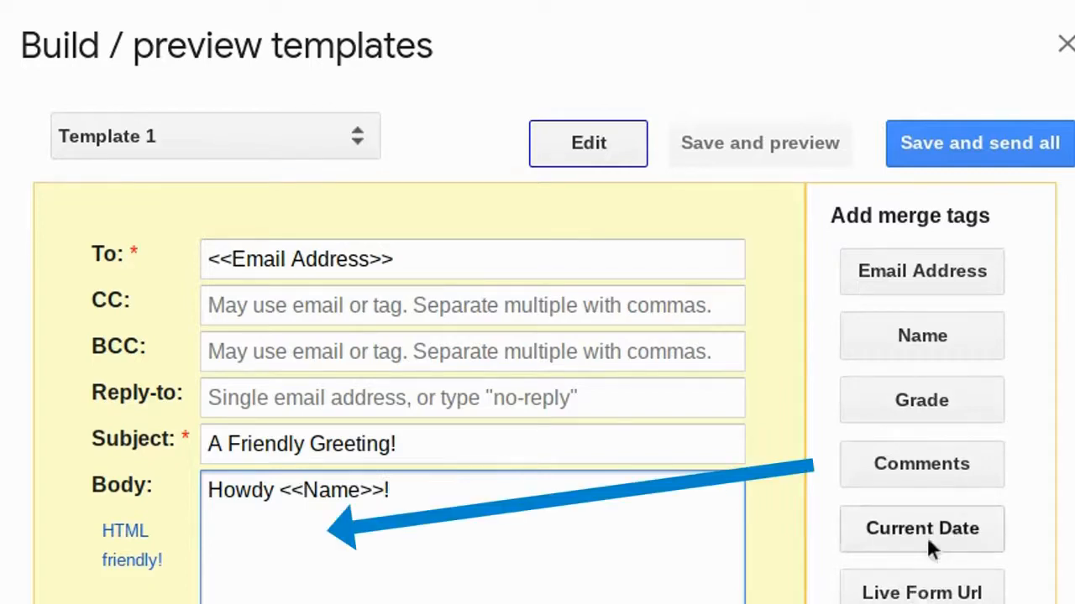
Insert the Comments merge tag on the body's second line and remove its "Comments:" label
{"action": "left_click", "coordinate": [898, 475]}
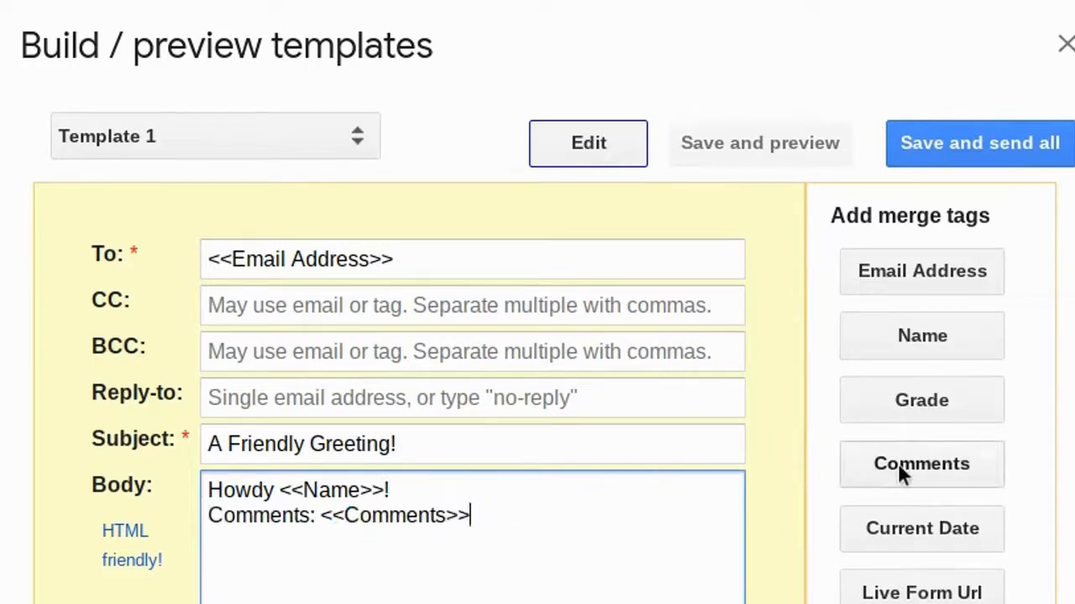
{"action": "left_click", "coordinate": [317, 517]}
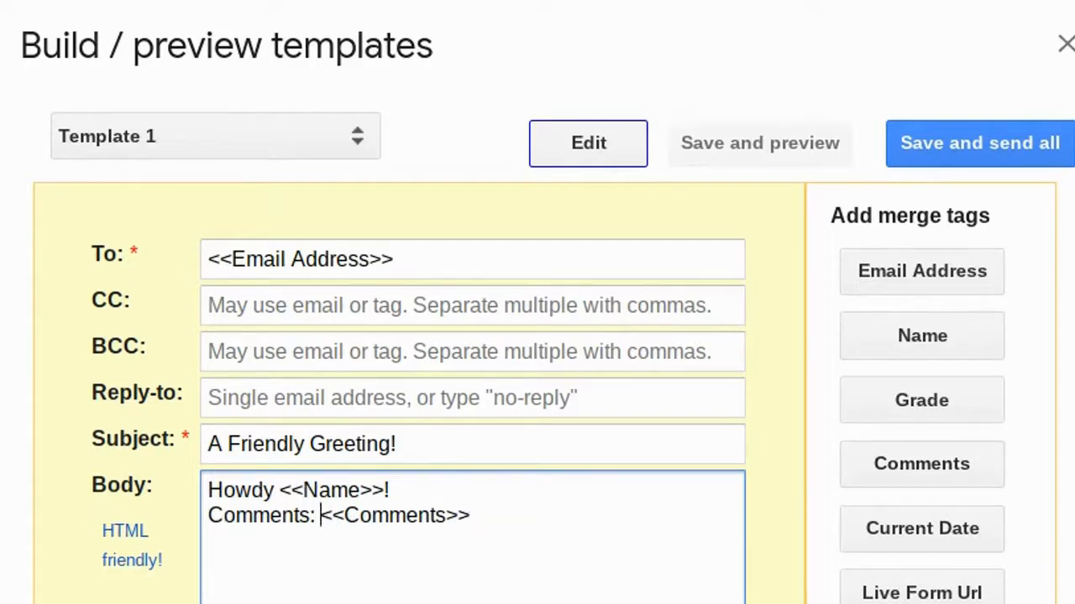
{"action": "key", "text": "BackSpace"}
{"action": "key", "text": "BackSpace"}
{"action": "key", "text": "BackSpace"}
{"action": "key", "text": "BackSpace"}
{"action": "key", "text": "BackSpace"}
{"action": "key", "text": "BackSpace"}
{"action": "key", "text": "BackSpace"}
{"action": "key", "text": "BackSpace"}
{"action": "key", "text": "BackSpace"}
{"action": "key", "text": "BackSpace"}
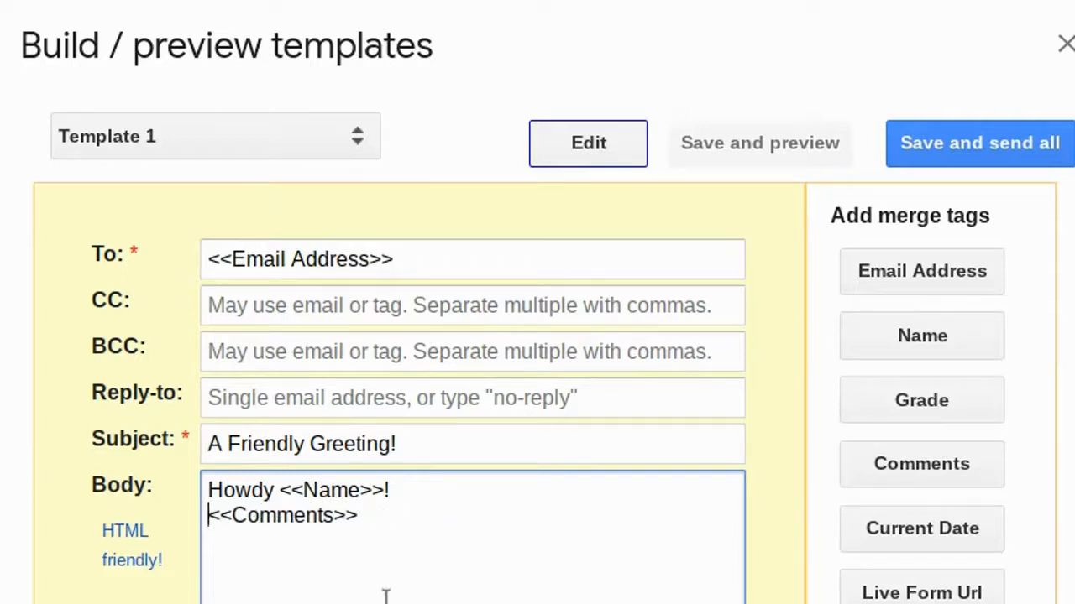
Sign off the body with "Peace," and the teacher's name on separate lines, and save and preview the template
{"action": "key", "text": "Return"}
{"action": "type", "text": "Peace, "}
{"action": "type", "text": "Mr. Selk"}
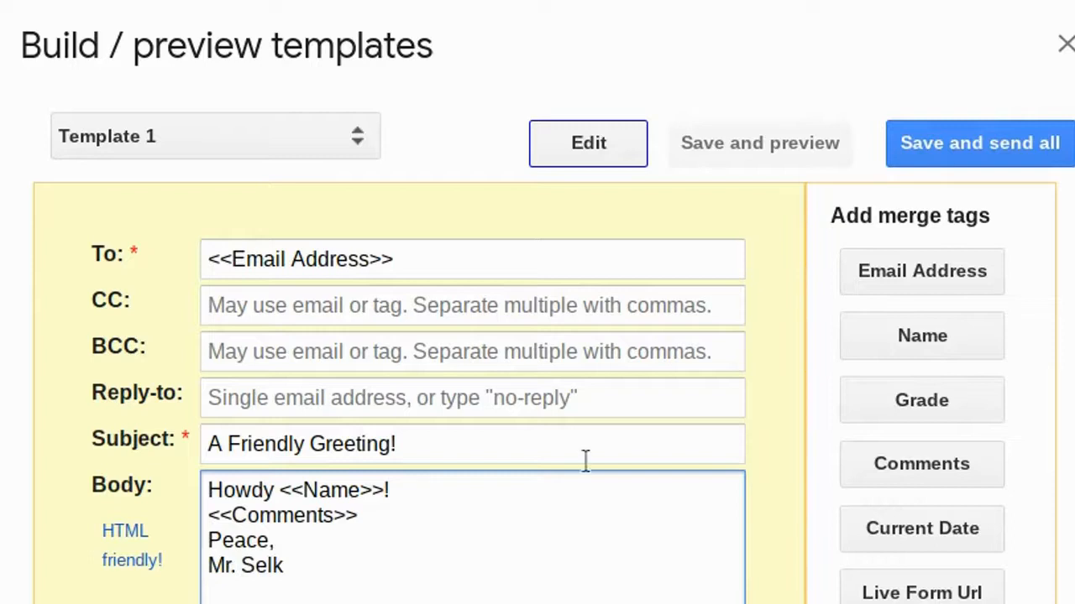
{"action": "left_click", "coordinate": [725, 163]}
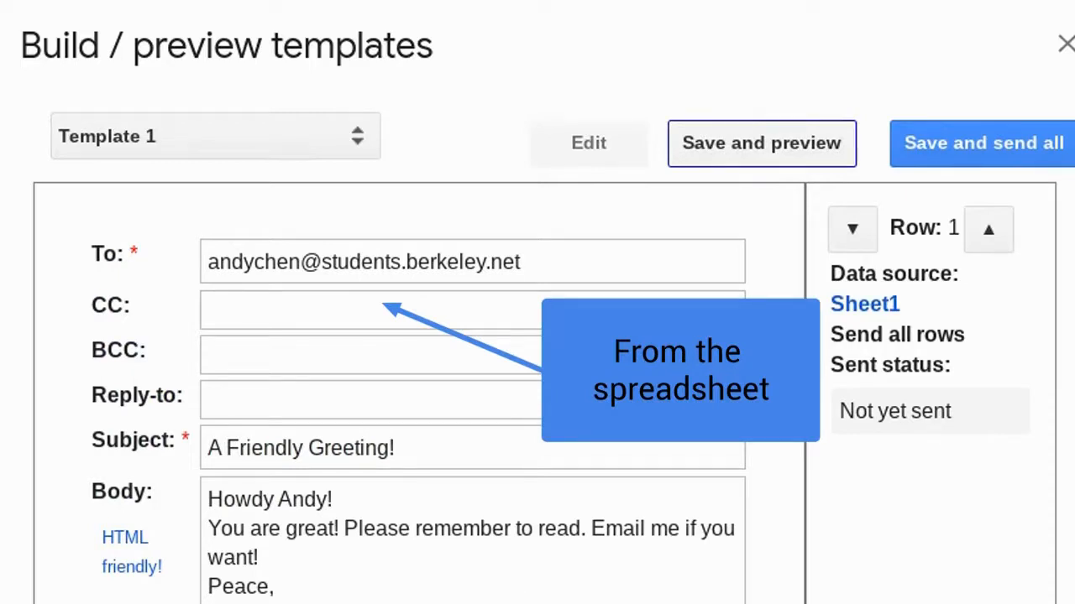
Page through the merged email previews up to row 10 and back to row 2 to check each recipient's message
{"action": "double_click", "coordinate": [987, 234]}
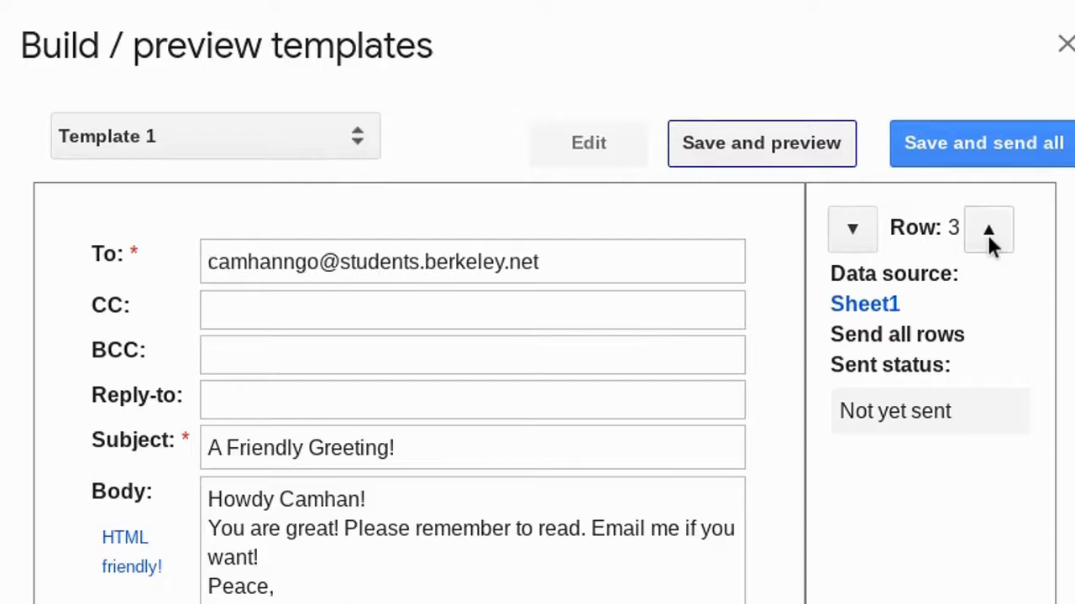
{"action": "left_click", "coordinate": [988, 234]}
{"action": "double_click", "coordinate": [988, 234]}
{"action": "left_click", "coordinate": [987, 234]}
{"action": "left_click", "coordinate": [987, 234]}
{"action": "left_click", "coordinate": [988, 234]}
{"action": "left_click", "coordinate": [987, 234]}
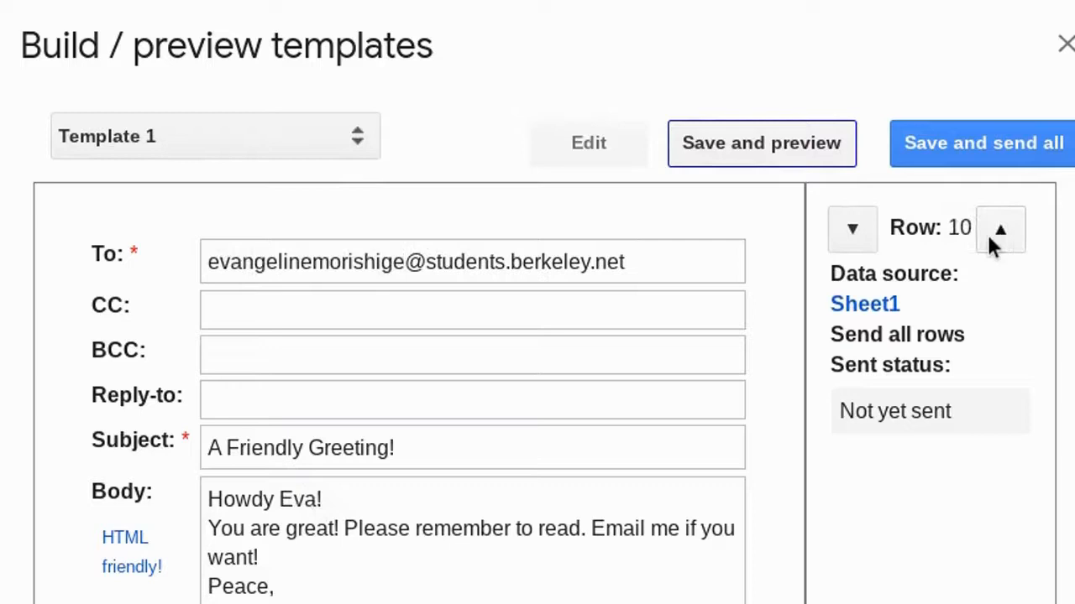
{"action": "left_click", "coordinate": [851, 245]}
{"action": "double_click", "coordinate": [851, 245]}
{"action": "left_click", "coordinate": [850, 245]}
{"action": "left_click", "coordinate": [850, 246]}
{"action": "left_click", "coordinate": [850, 244]}
{"action": "left_click", "coordinate": [850, 243]}
{"action": "left_click", "coordinate": [851, 243]}
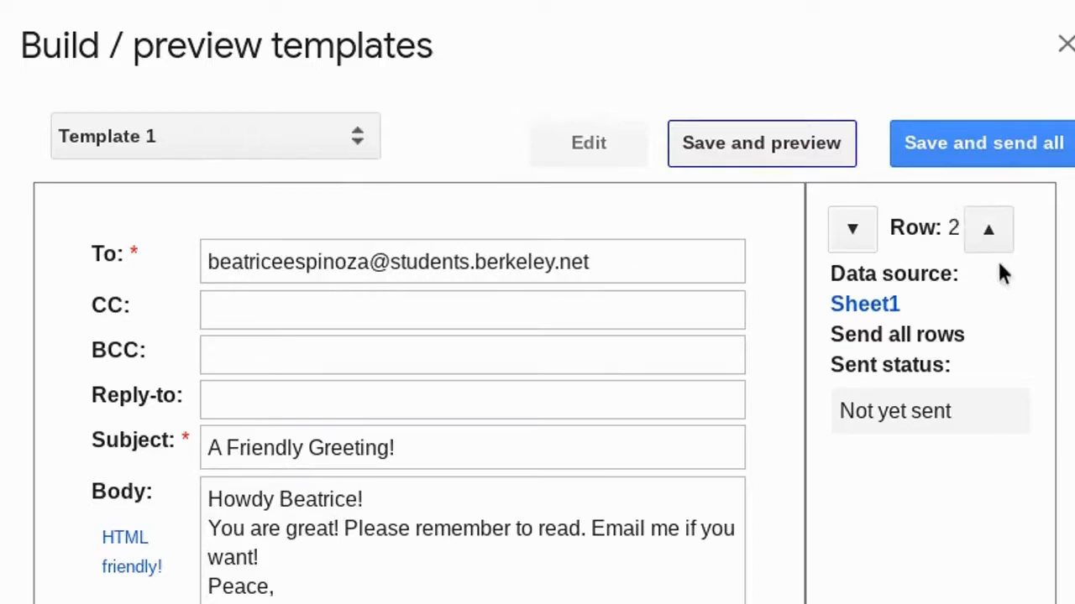
Return the preview to row 1, review the full list of merged emails, and send them to all rows
{"action": "left_click", "coordinate": [852, 231]}
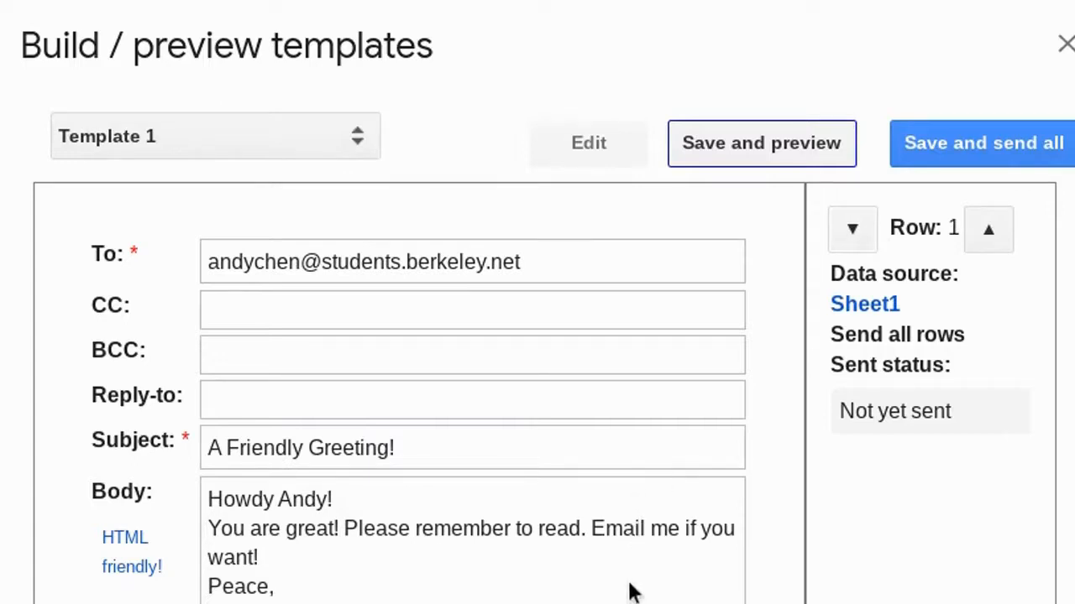
{"action": "left_click", "coordinate": [971, 145]}
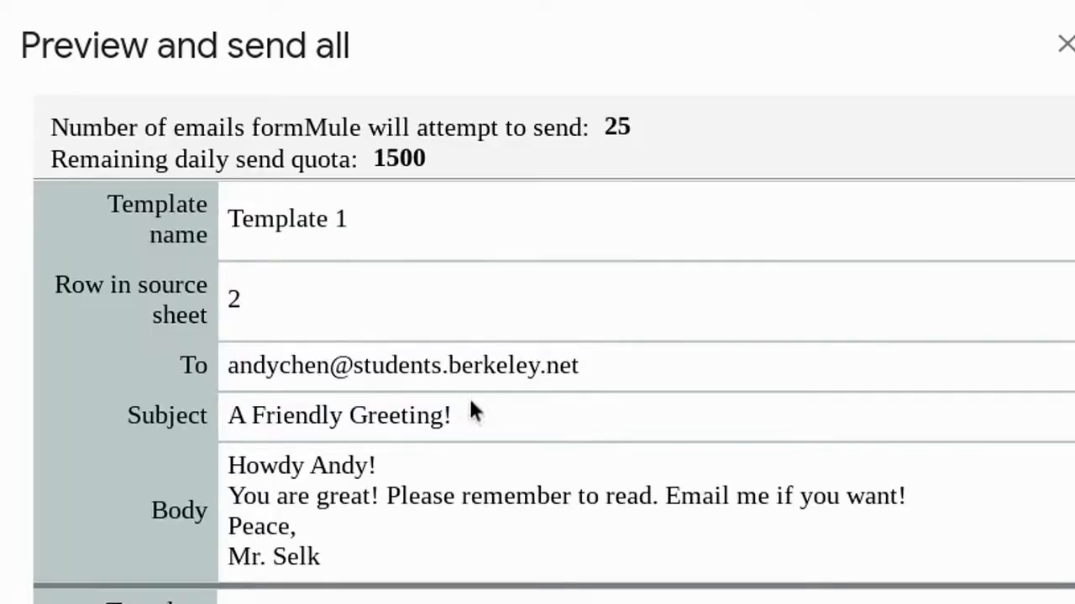
{"action": "scroll", "coordinate": [397, 459], "scroll_direction": "down", "scroll_amount": 15}
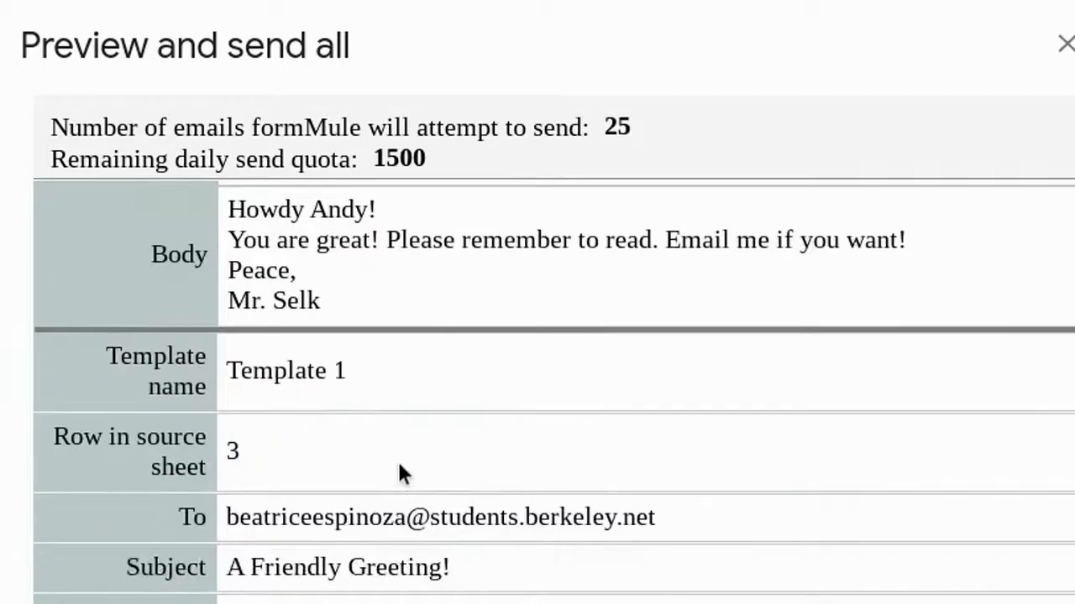
{"action": "scroll", "coordinate": [397, 459], "scroll_direction": "down", "scroll_amount": 20}
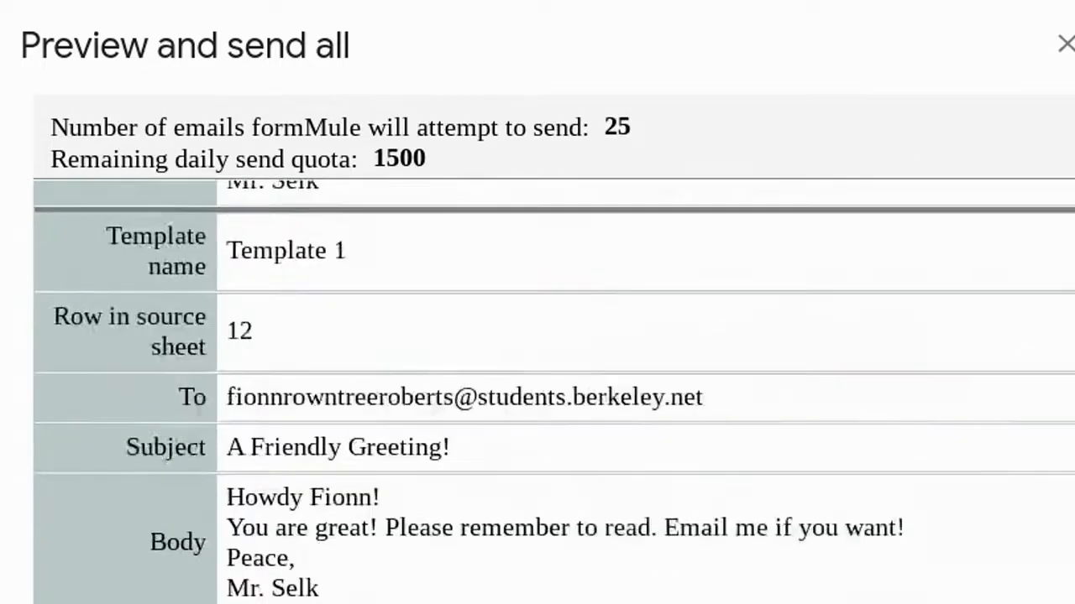
{"action": "scroll", "coordinate": [554, 391], "scroll_direction": "down", "scroll_amount": 7}
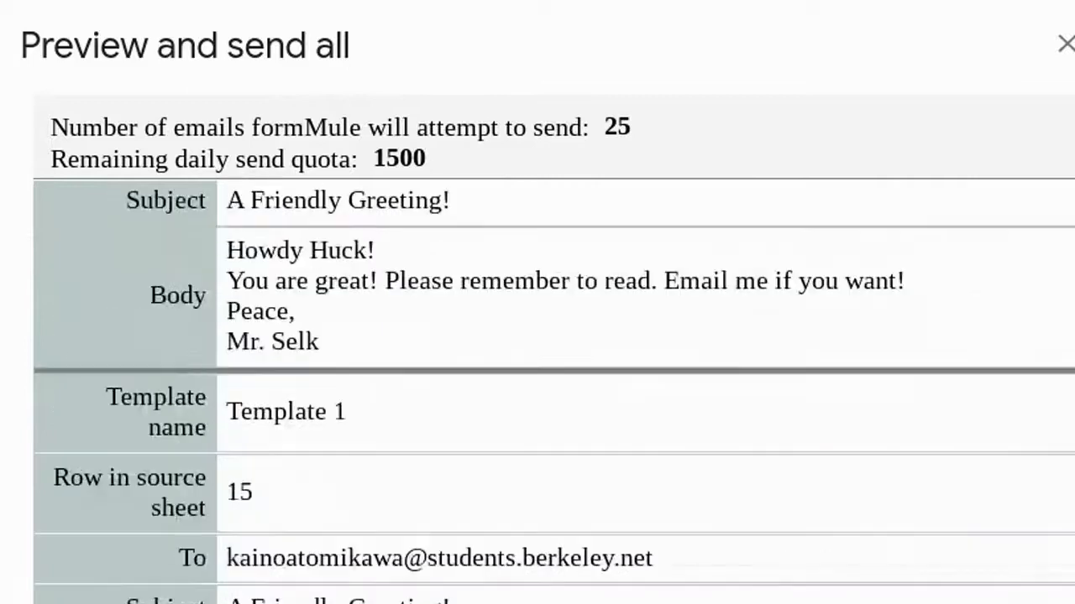
{"action": "left_click", "coordinate": [191, 533]}
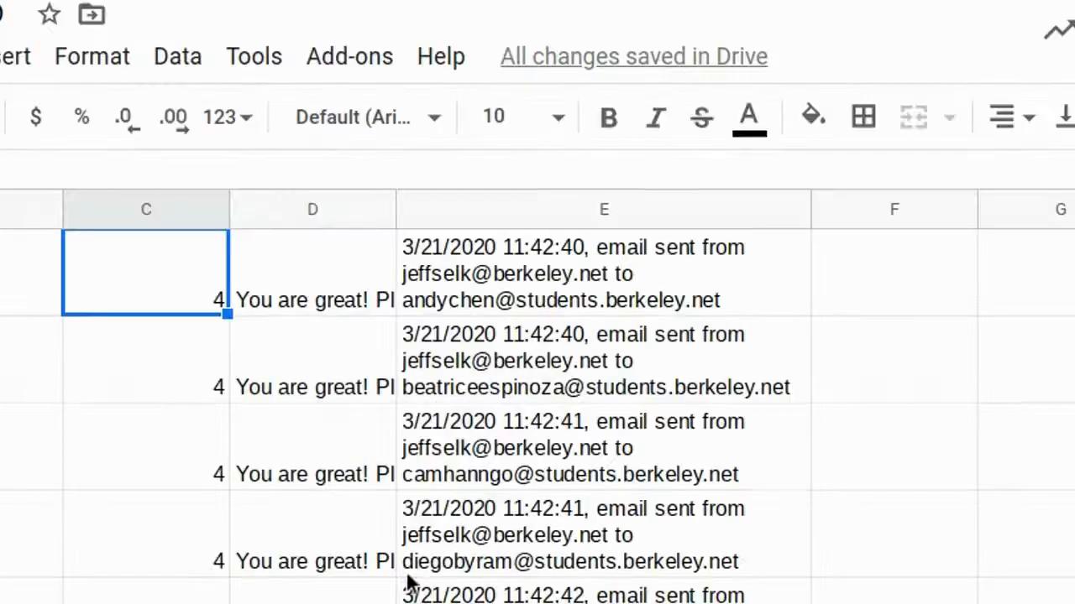
Examine the "Template 1 - Send Status" column in the roster sheet for the recipients' send records
{"action": "left_click", "coordinate": [490, 333]}
{"action": "key", "text": "Up"}
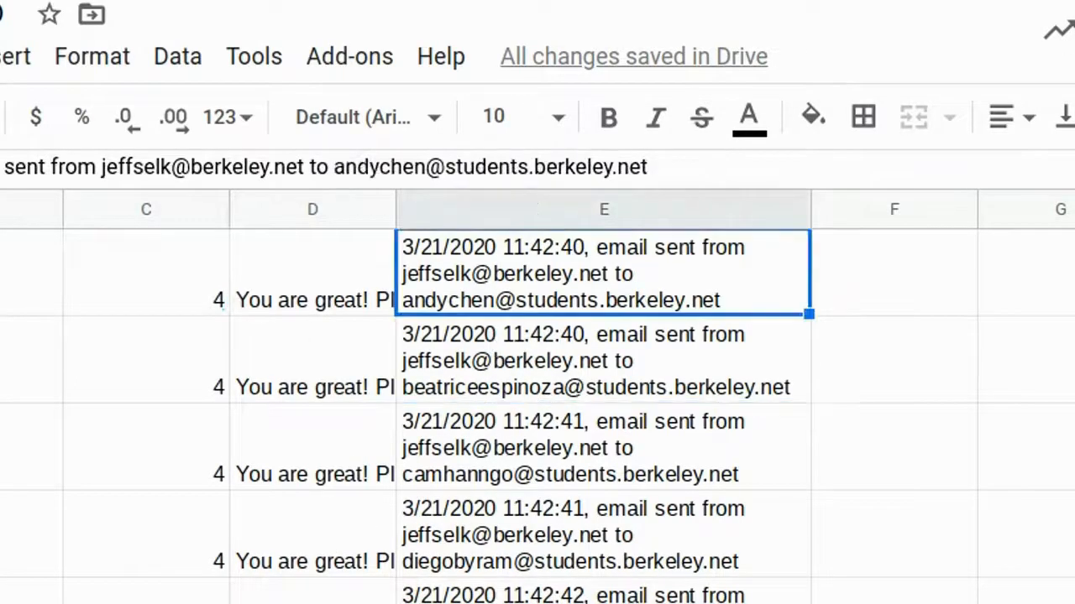
{"action": "key", "text": "Up"}
{"action": "key", "text": "Down"}
{"action": "key", "text": "Down"}
{"action": "key", "text": "Down"}
{"action": "key", "text": "Down"}
{"action": "key", "text": "Down"}
{"action": "key", "text": "Down"}
{"action": "key", "text": "Up"}
{"action": "key", "text": "Up"}
{"action": "key", "text": "Up"}
{"action": "key", "text": "Up"}
{"action": "key", "text": "Up"}
{"action": "key", "text": "Up"}
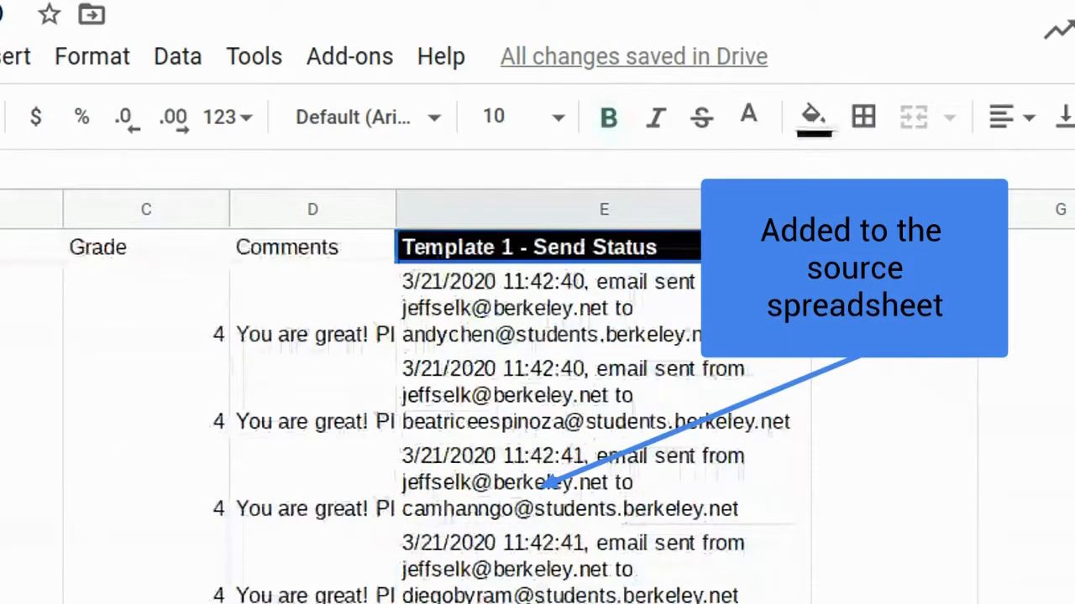